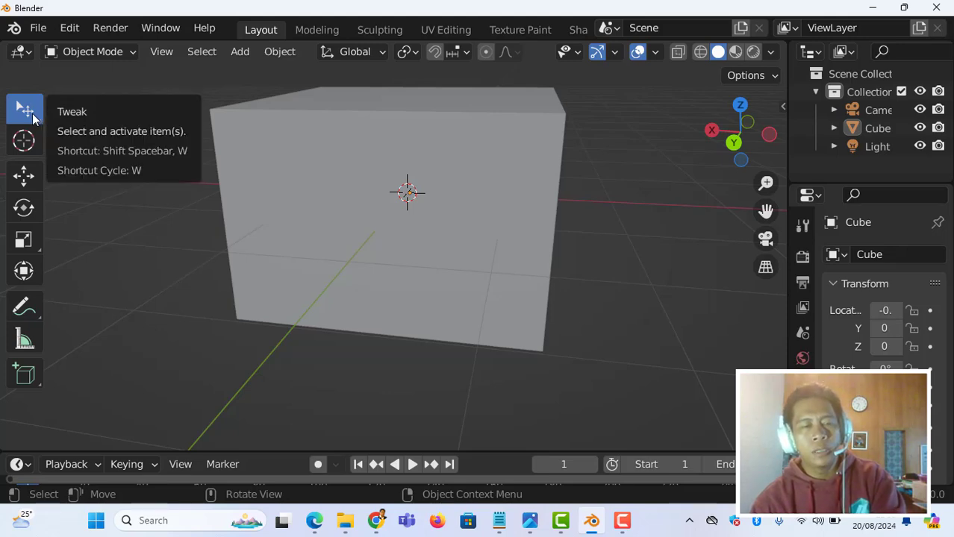
Cycle through the selection tool variants and return to the Tweak tool
key("w")
key("w")
key("w")
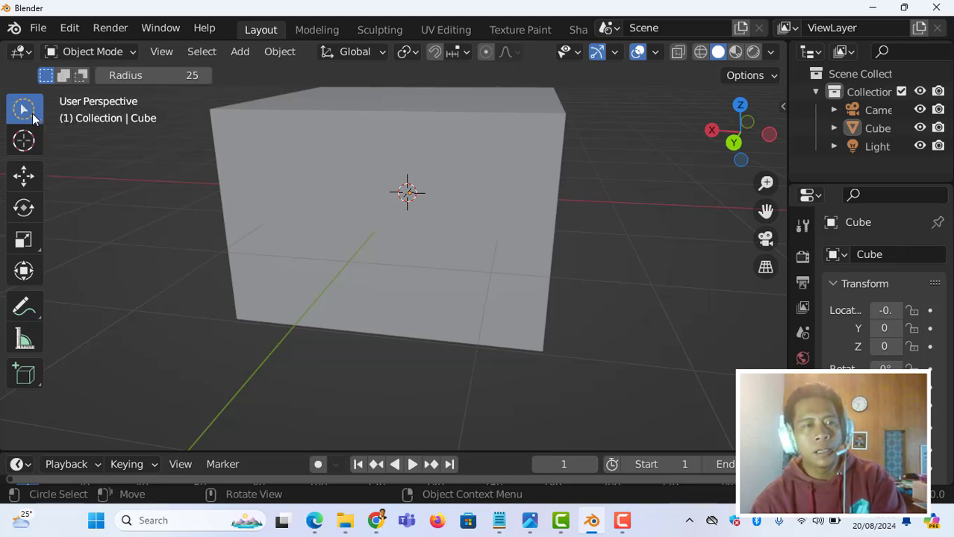
key("w")
key("w")
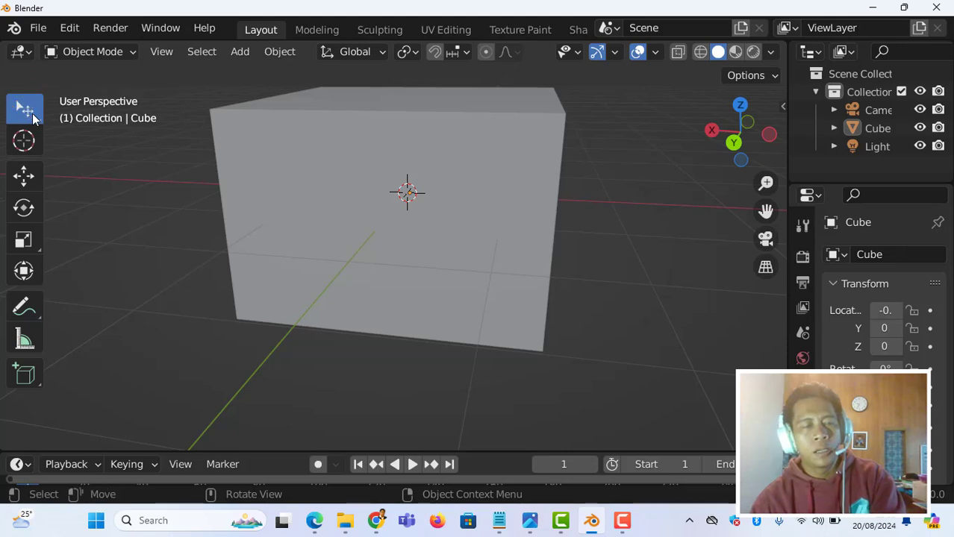
key("w")
key("w")
key("w")
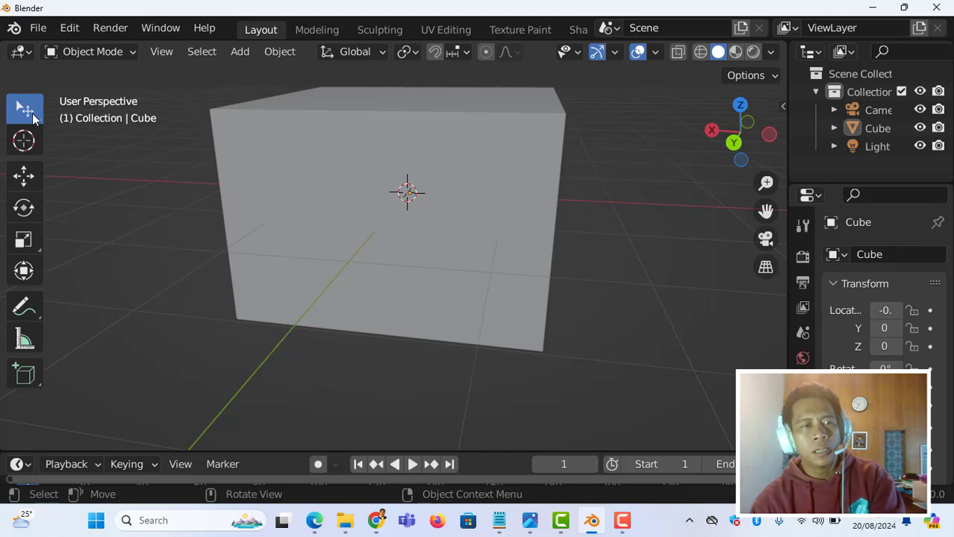
Select the cube and shift it along the X, Z and Y axes with the Move tool's axis handles
left_click(30, 176)
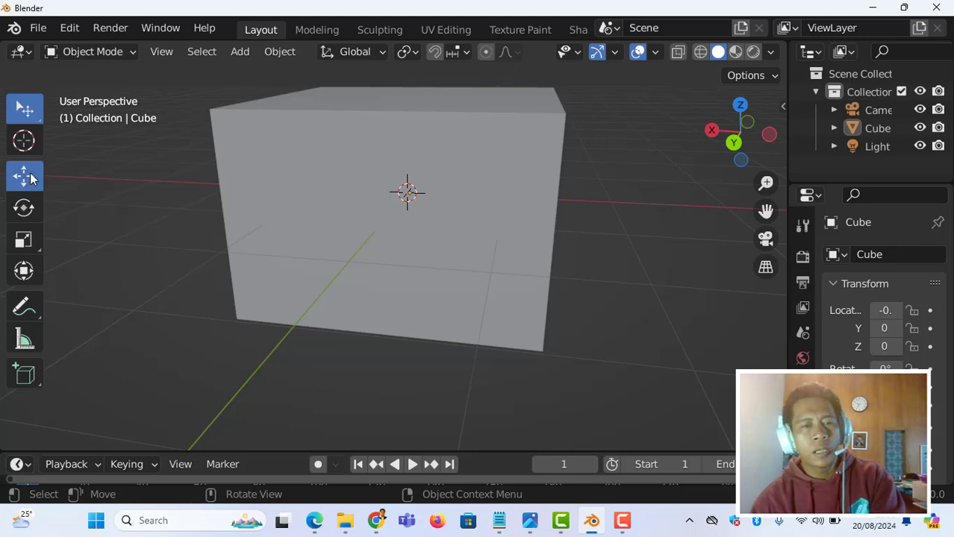
left_click(273, 204)
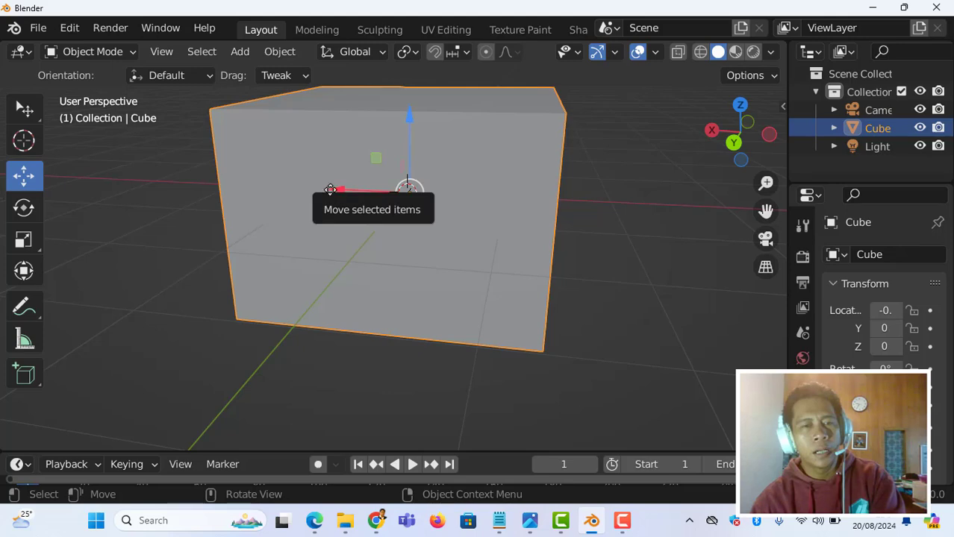
mouse_move(336, 194)
left_mouse_down()
mouse_move(277, 191)
mouse_move(337, 193)
left_mouse_up()
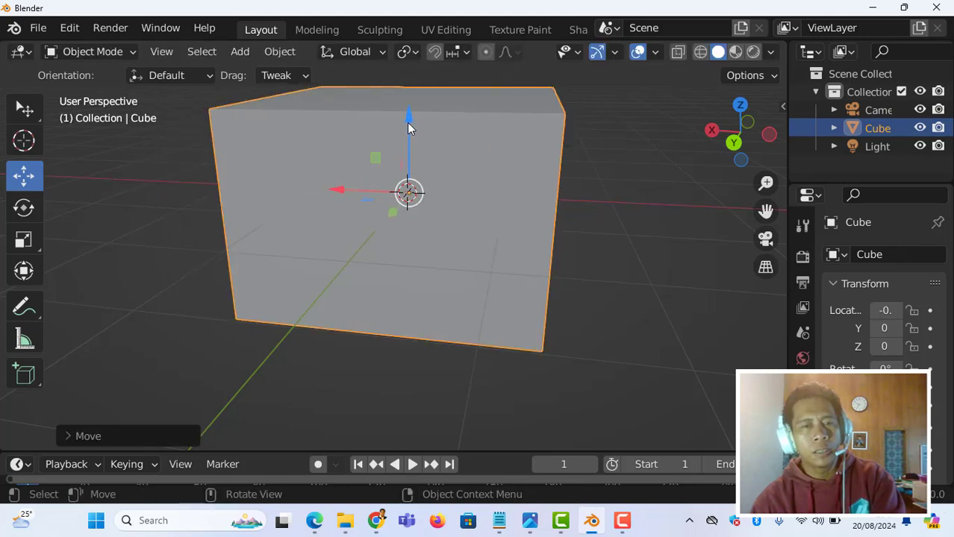
left_click_drag(409, 193, 403, 249)
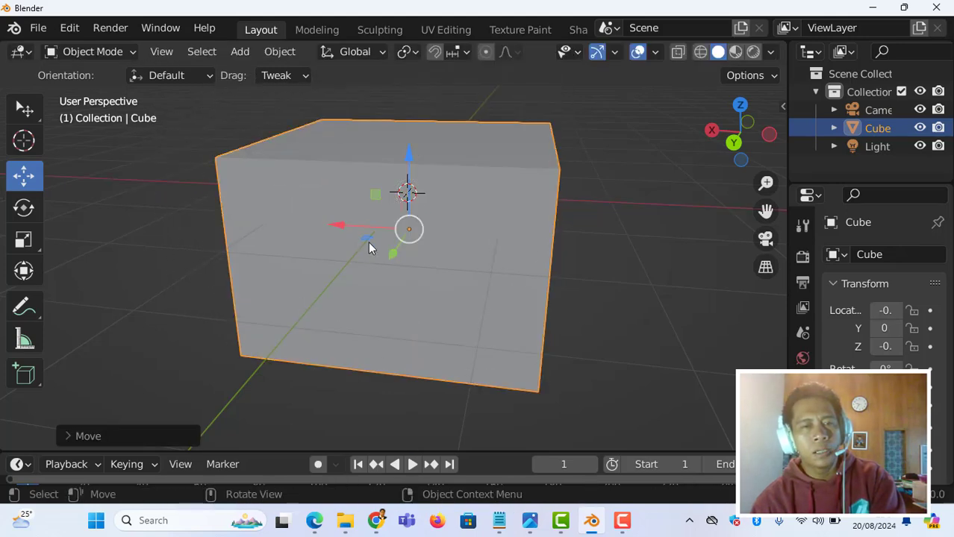
mouse_move(336, 225)
left_mouse_down()
mouse_move(302, 227)
mouse_move(339, 227)
left_mouse_up()
left_click_drag(374, 153, 374, 147)
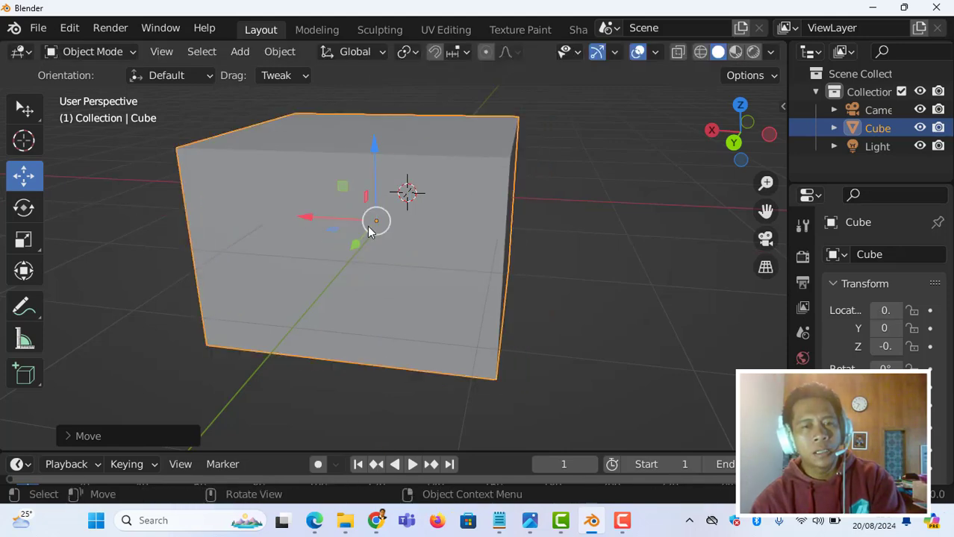
left_click_drag(357, 248, 383, 207)
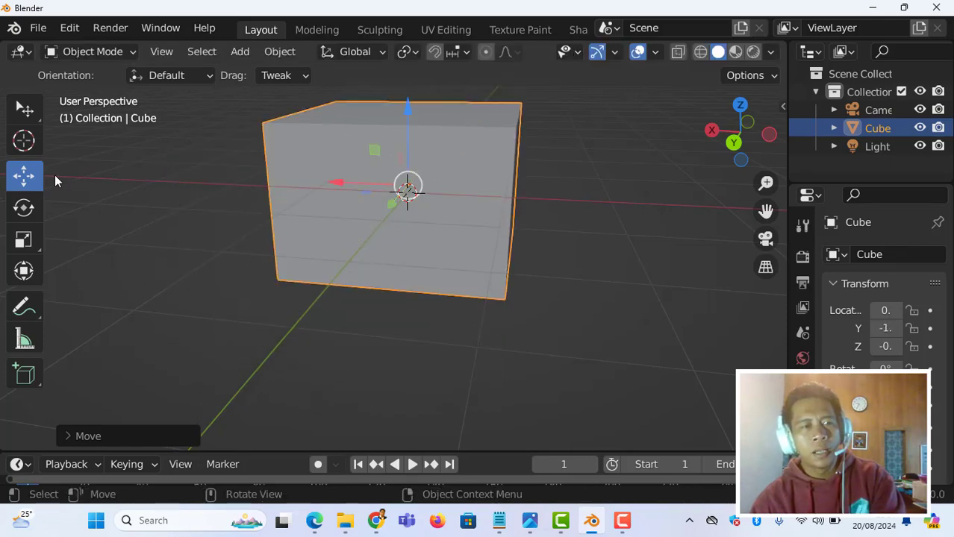
Switch to the Tweak tool and grab the cube, moving it along the global Y axis toward the viewer
key("w")
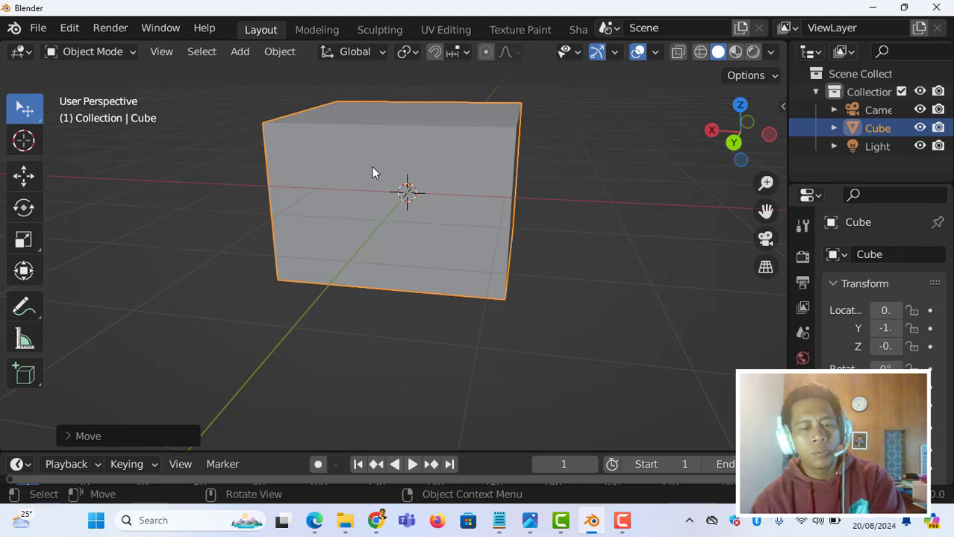
key("g")
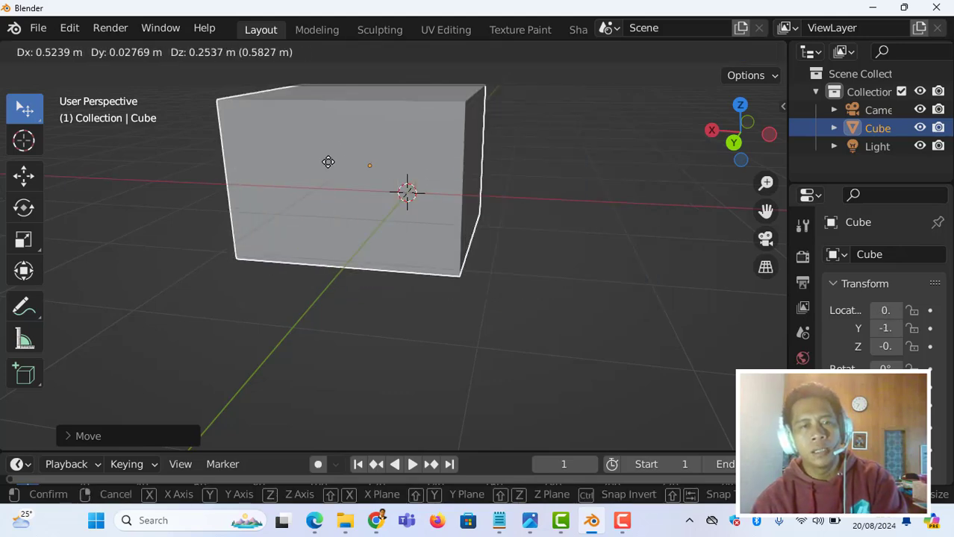
left_click(383, 180)
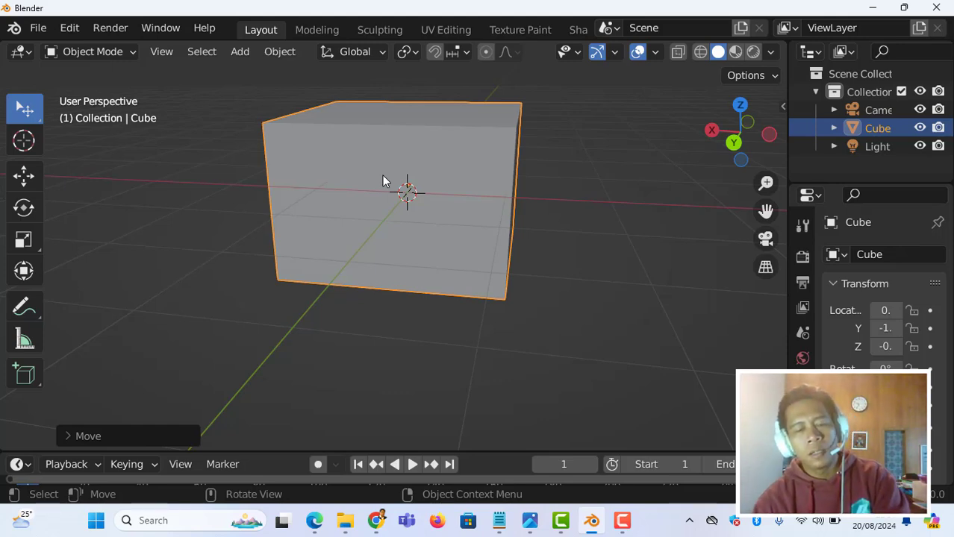
key("g")
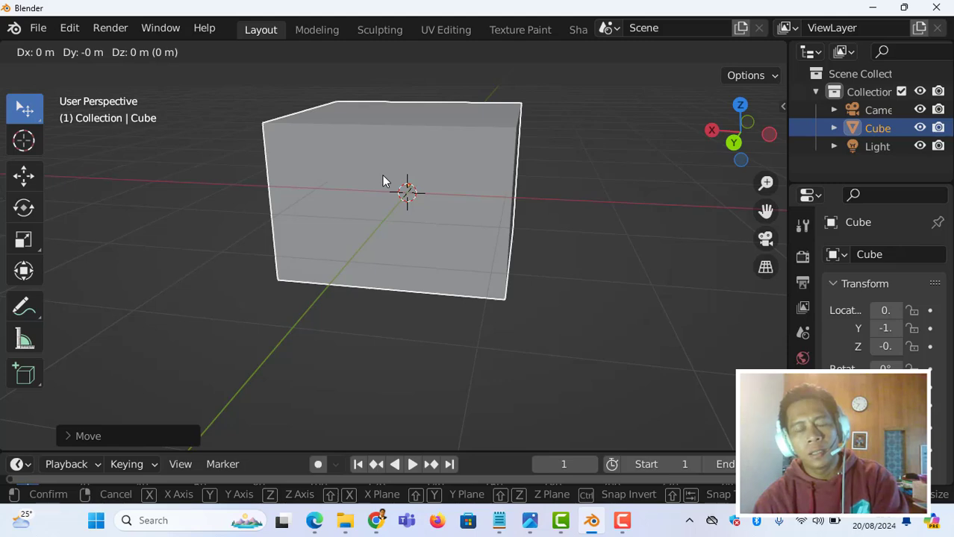
key("y")
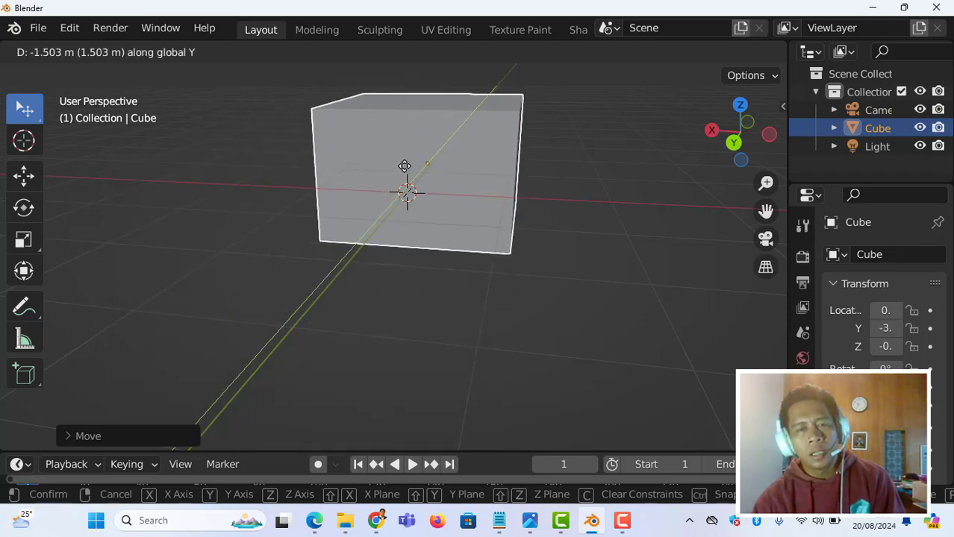
left_click(305, 269)
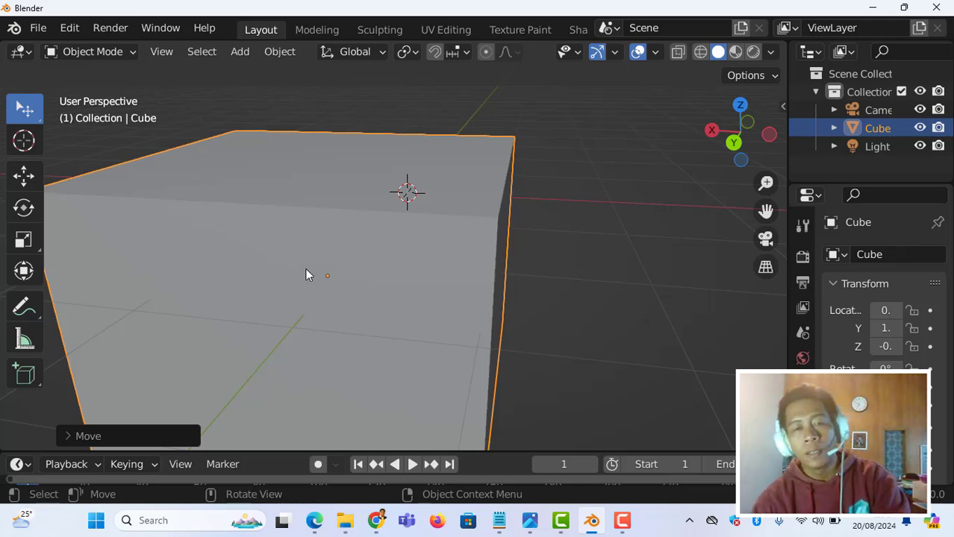
Move the cube along the global X axis in the negative direction, and reposition it freely upward
key("g")
key("x")
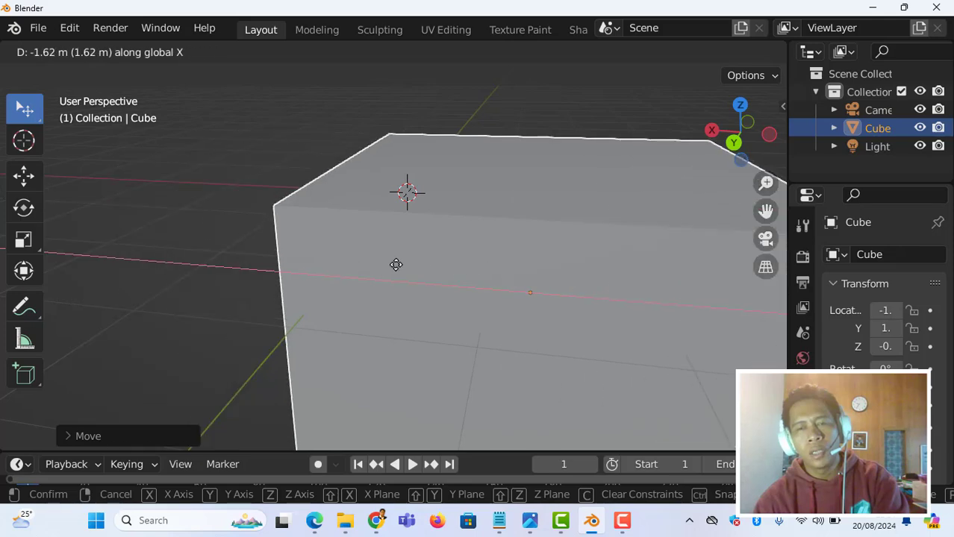
left_click(358, 254)
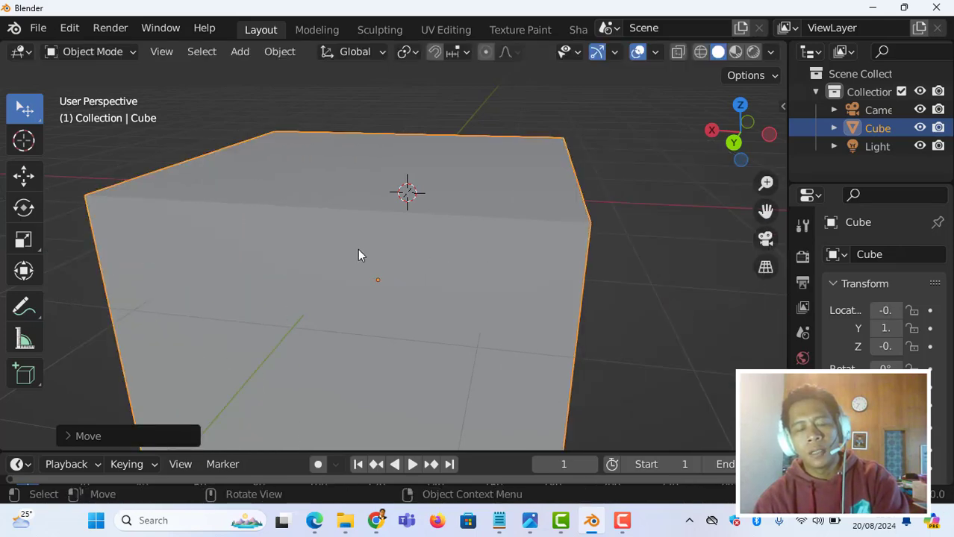
key("g")
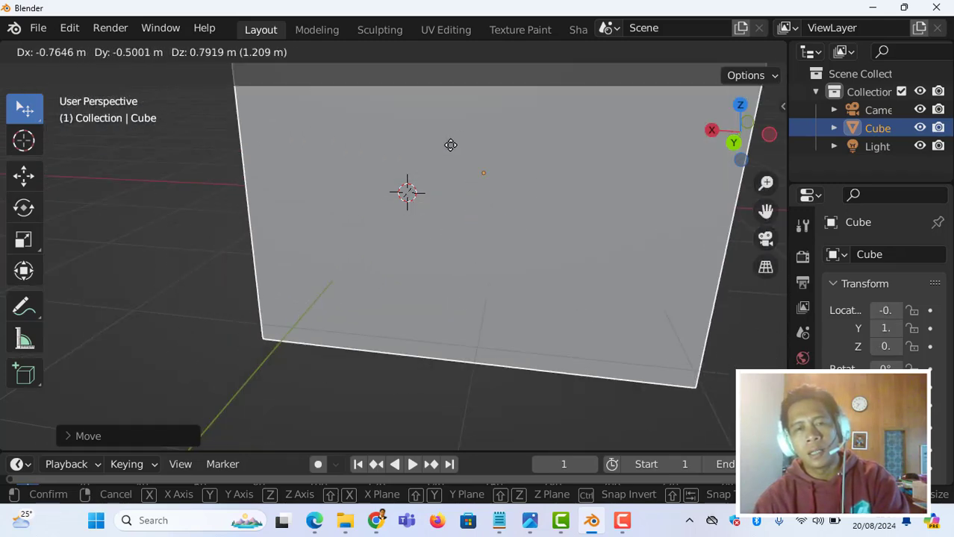
left_click(422, 190)
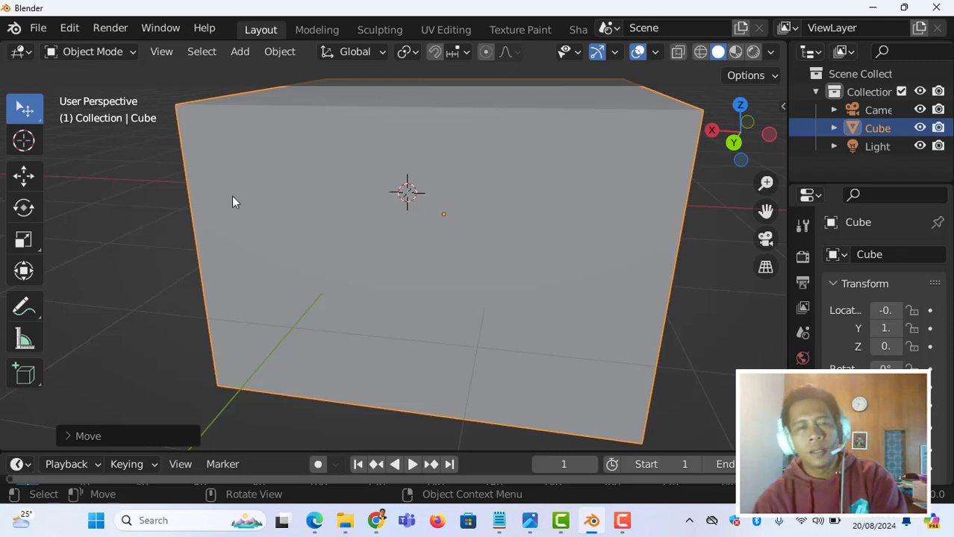
Rotate the cube about the X axis and slightly about the Y axis with the Rotate tool's rings
left_click(25, 210)
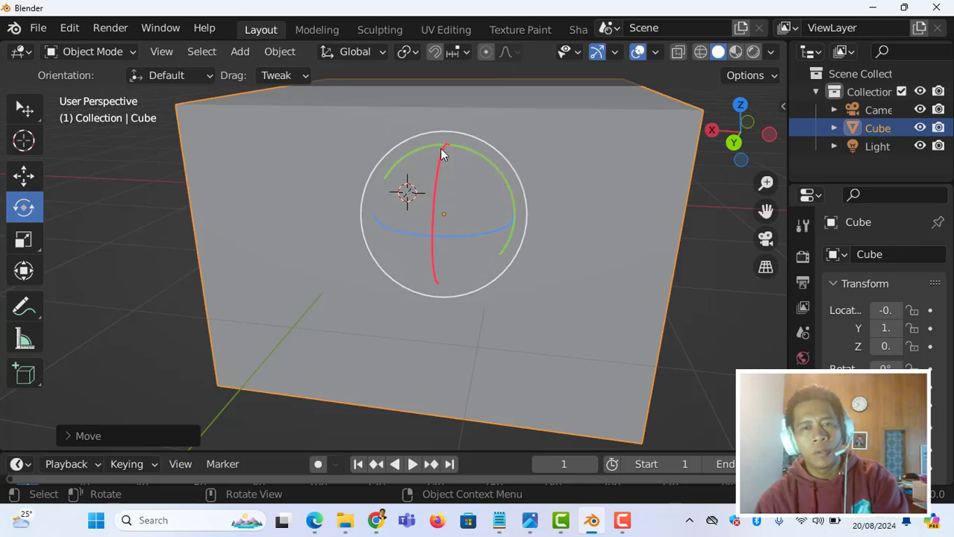
left_click_drag(441, 160, 394, 207)
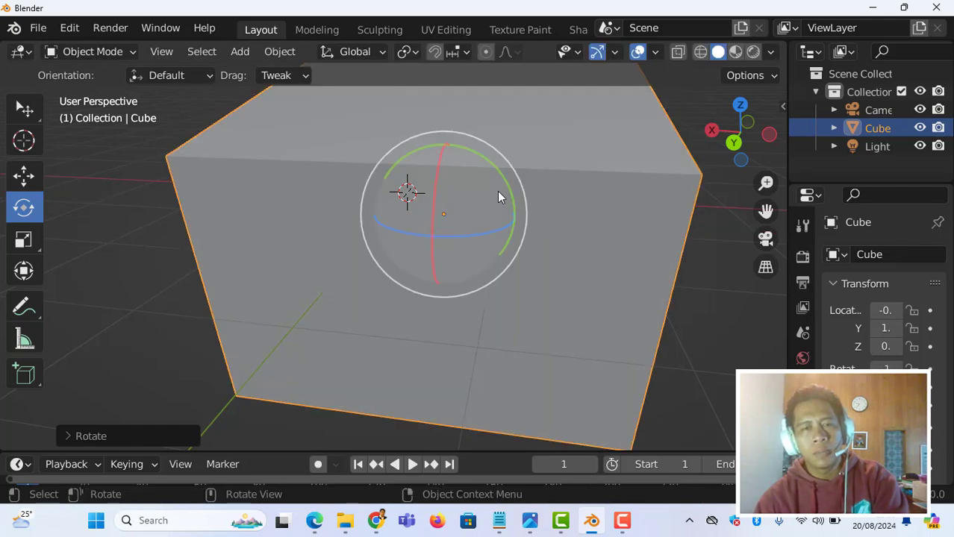
mouse_move(507, 188)
left_mouse_down()
mouse_move(507, 213)
mouse_move(505, 187)
mouse_move(426, 149)
mouse_move(477, 162)
mouse_move(499, 213)
mouse_move(495, 179)
mouse_move(489, 191)
left_mouse_up()
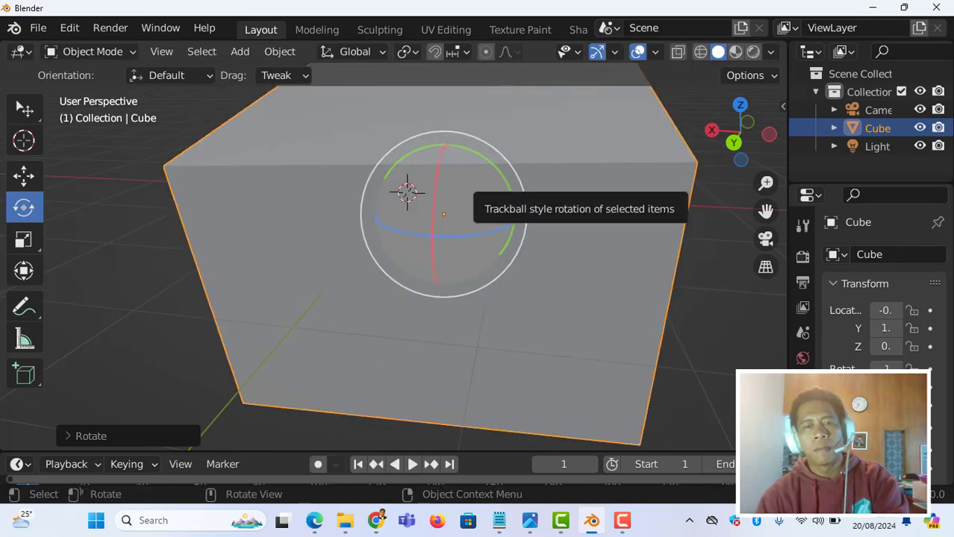
Switch back to the Tweak tool and rotate the cube about the global Y axis without using the gizmo
left_click(24, 108)
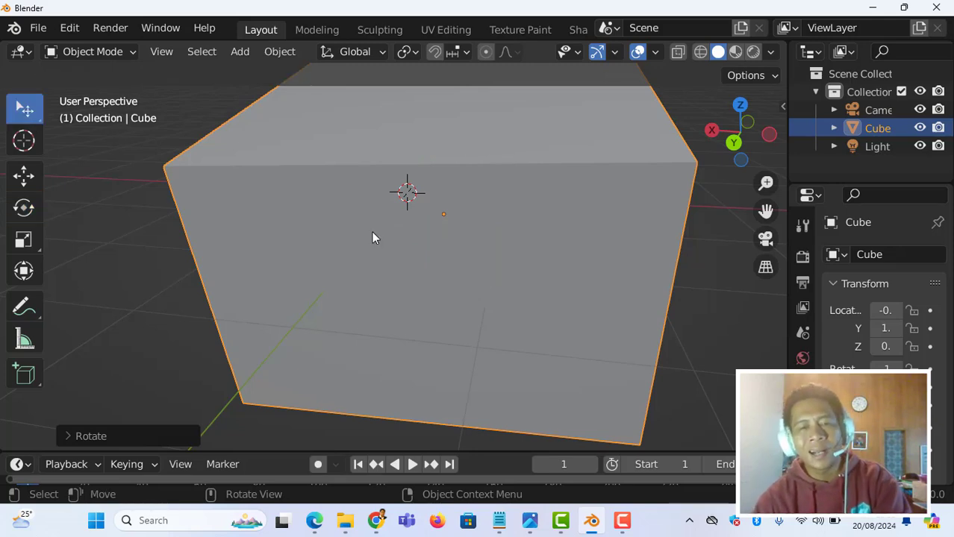
key("r")
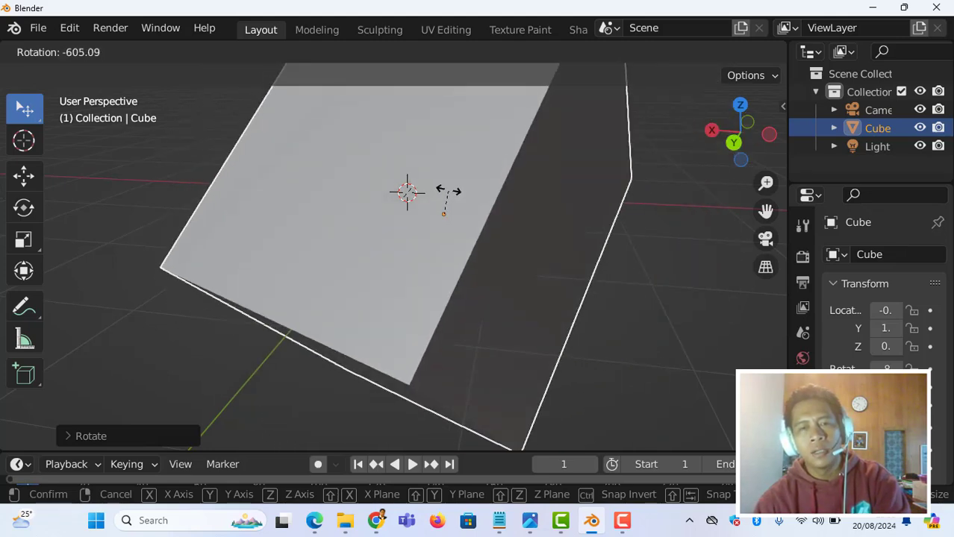
right_click(448, 191)
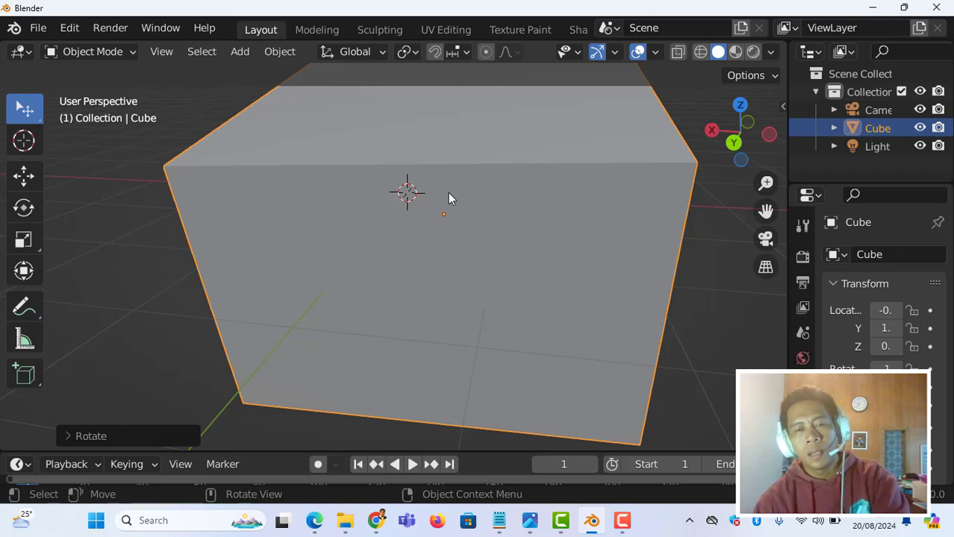
key("r")
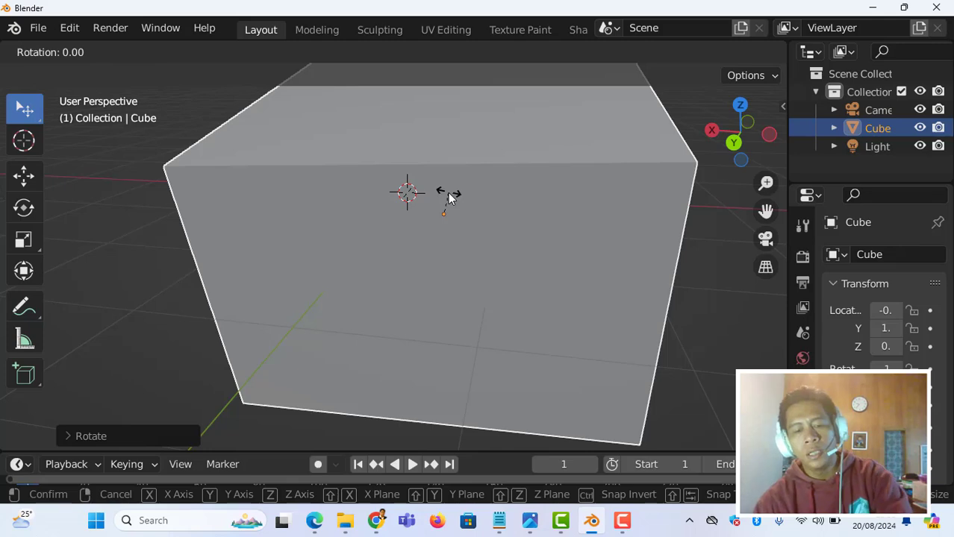
key("y")
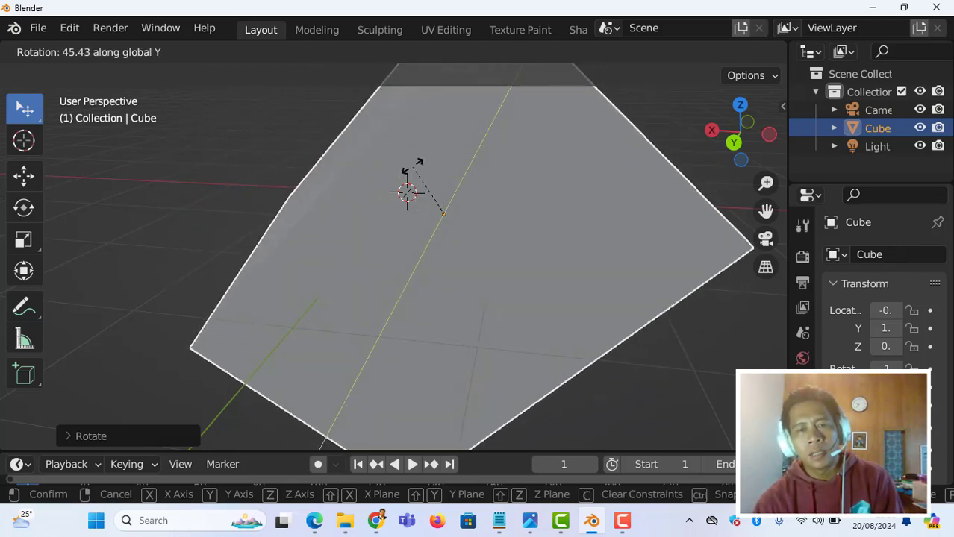
left_click(304, 218)
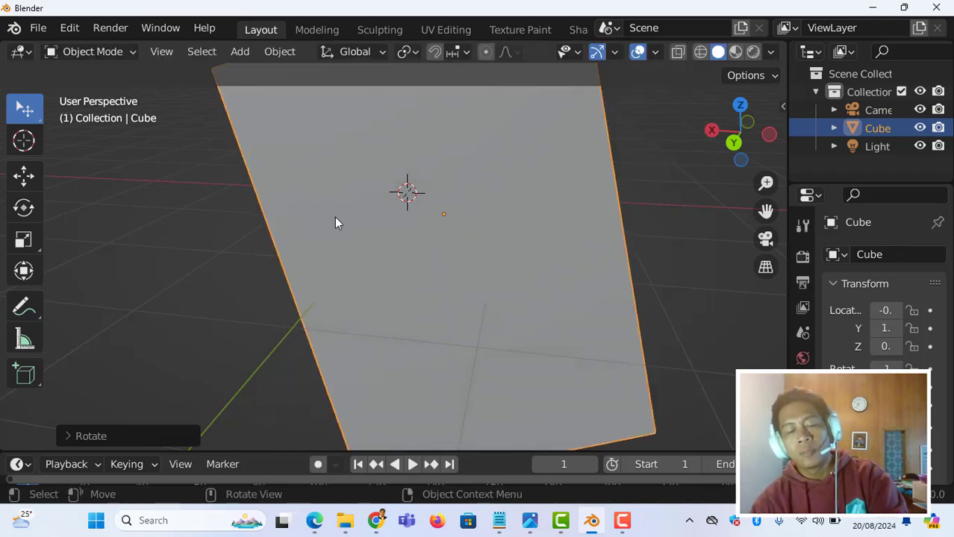
Rotate the cube slightly about the global Z axis without using the gizmo
key("r")
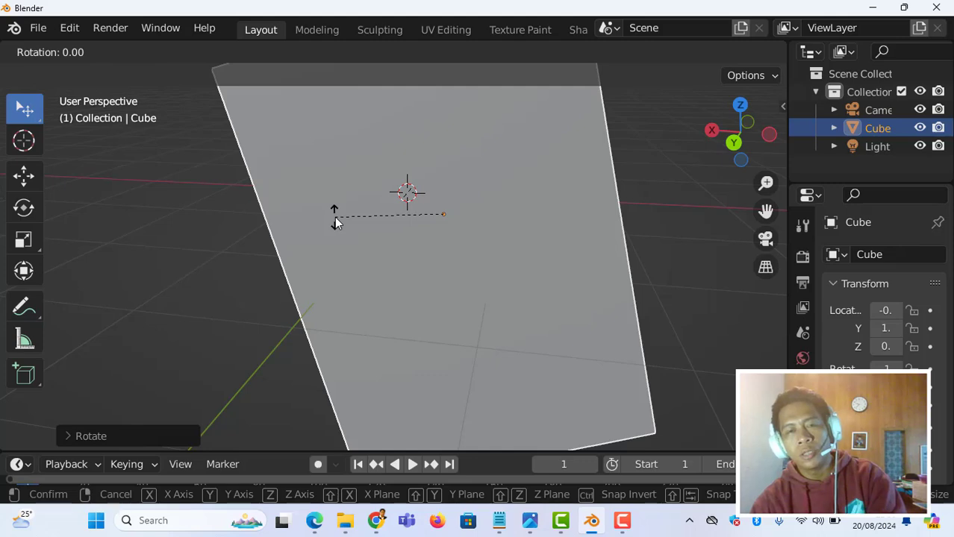
key("z")
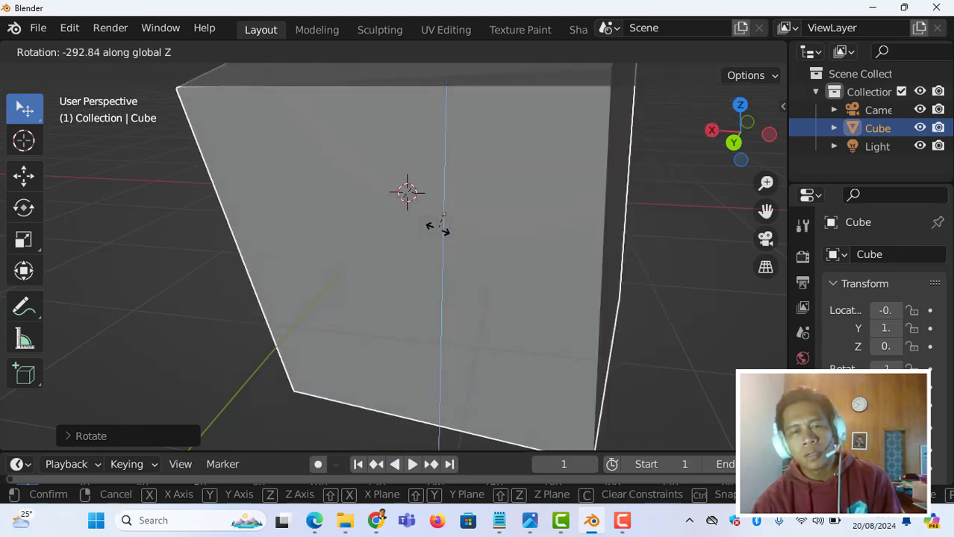
left_click(389, 216)
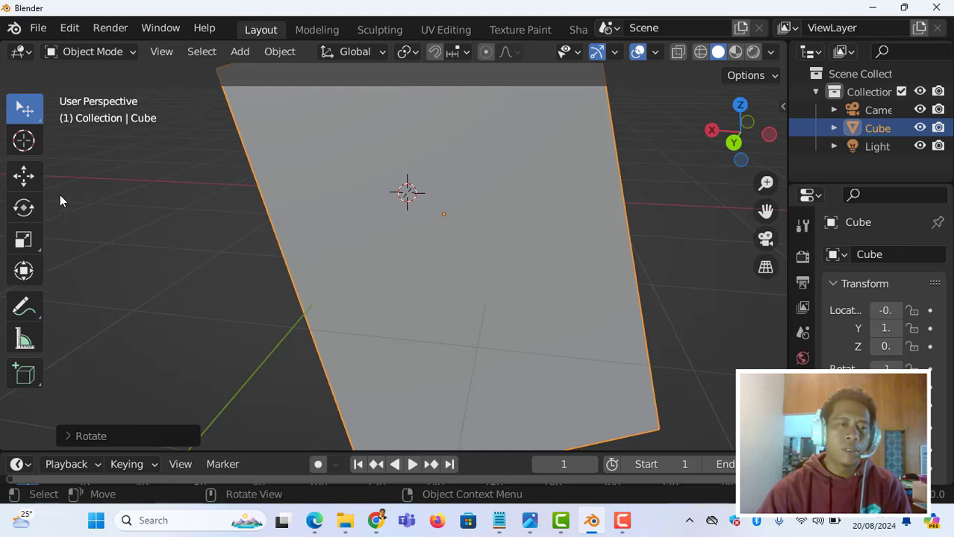
Activate the Rotate tool and turn the cube slightly about the X axis and about the Z axis
left_click(24, 210)
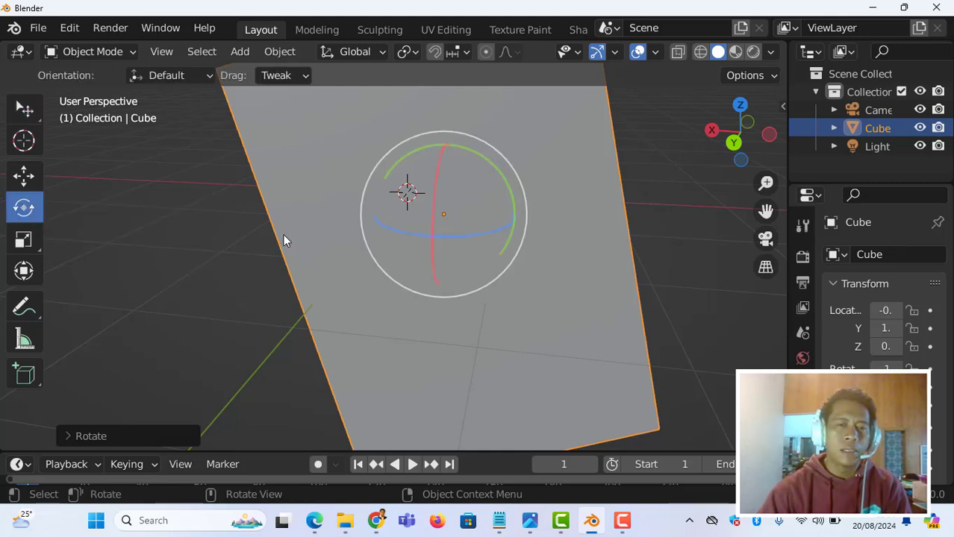
mouse_move(436, 188)
left_mouse_down()
mouse_move(433, 211)
mouse_move(443, 198)
left_mouse_up()
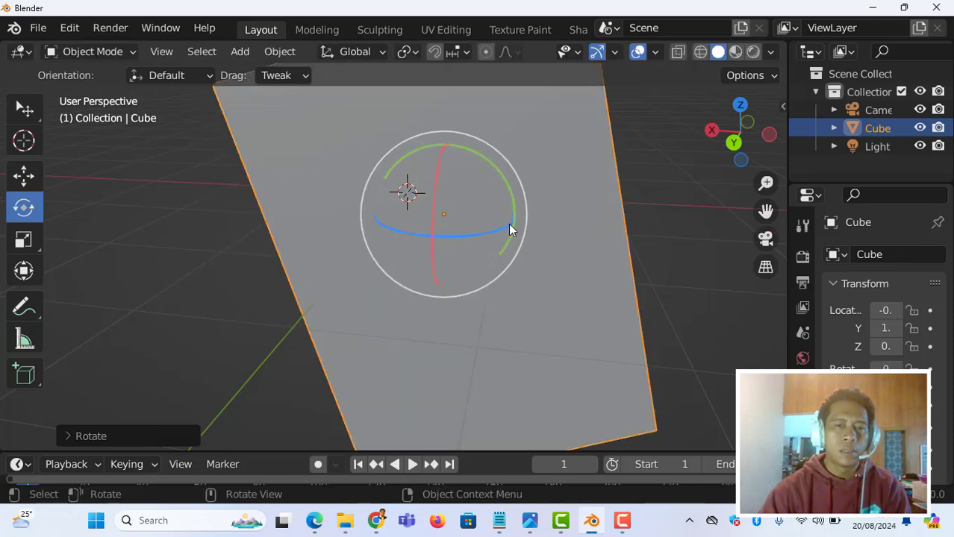
left_click_drag(508, 225, 529, 211)
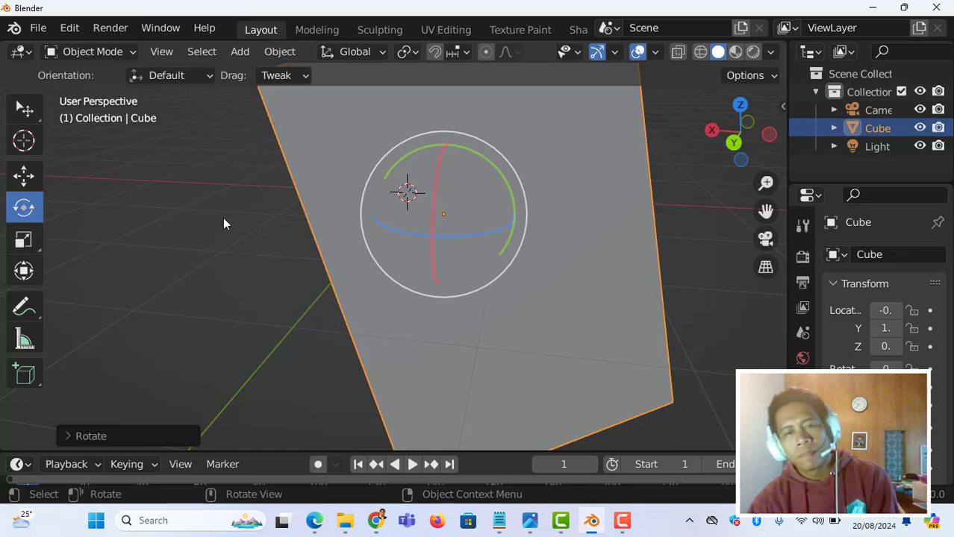
Activate the Scale tool and shrink the cube along the X axis and uniformly with the scale gizmo
left_click(25, 243)
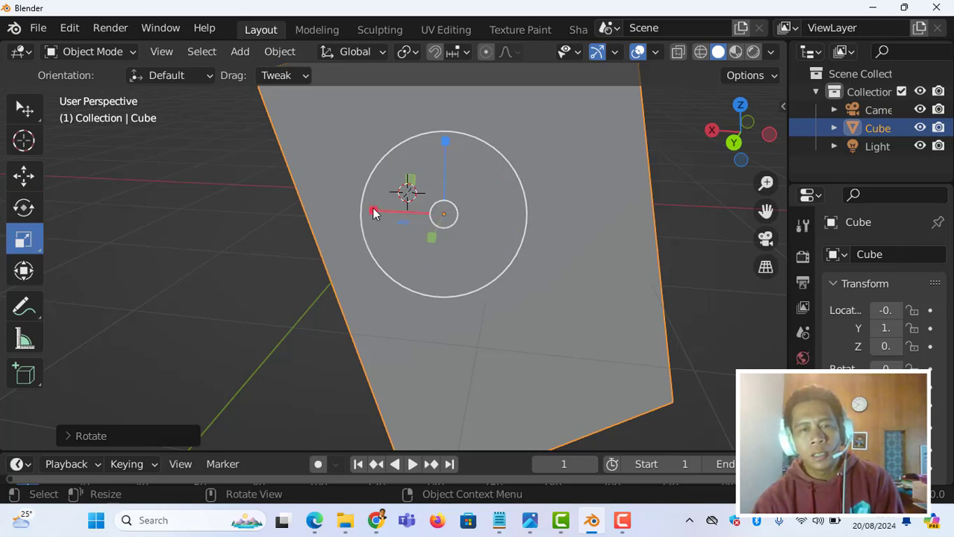
mouse_move(373, 213)
left_mouse_down()
mouse_move(429, 213)
mouse_move(388, 212)
left_mouse_up()
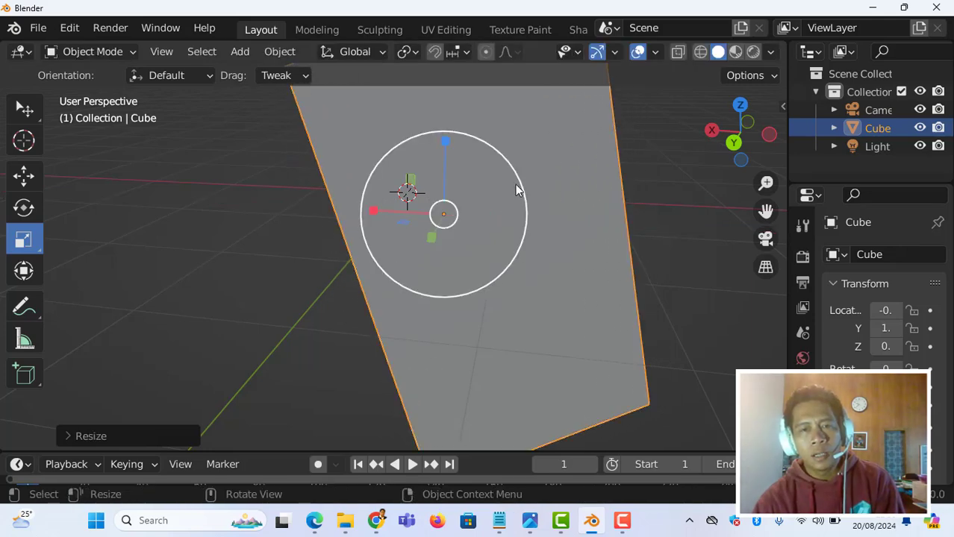
left_click_drag(518, 181, 473, 215)
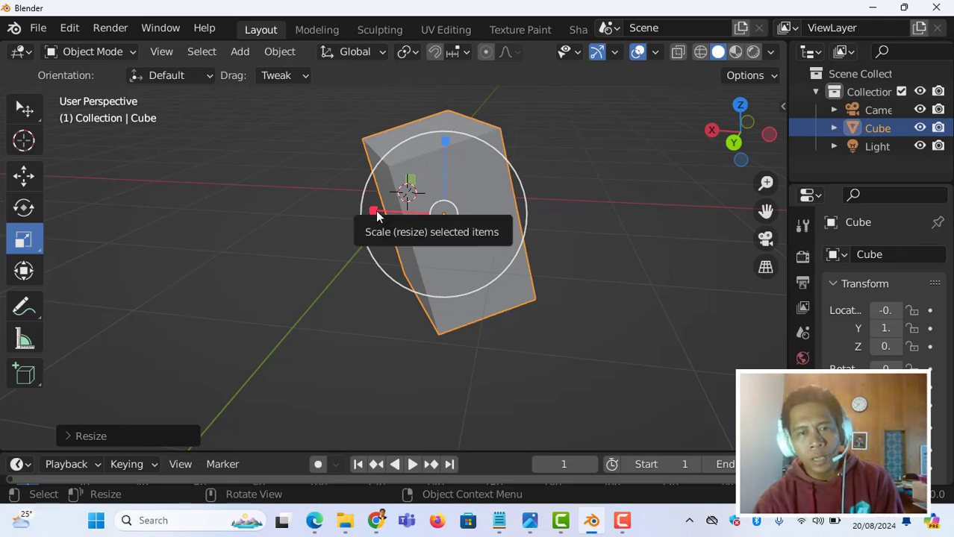
left_click_drag(376, 216, 483, 167)
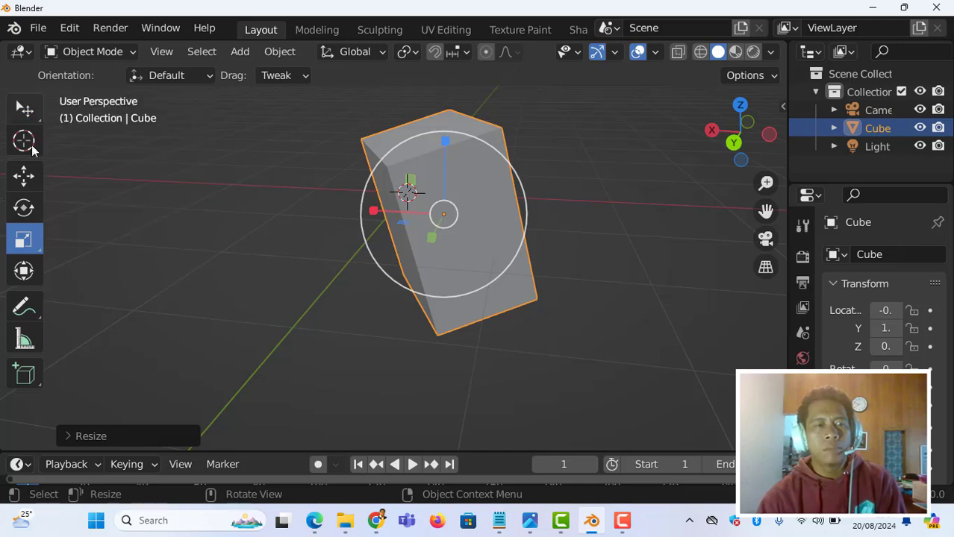
Switch back to the Tweak tool and scale the cube up uniformly by about 1.04 without using the gizmo
left_click(29, 110)
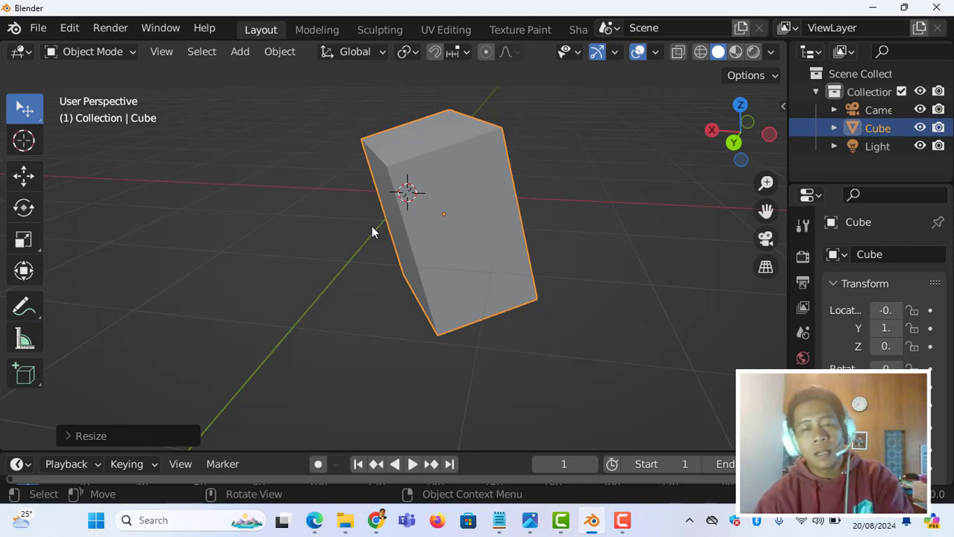
key("s")
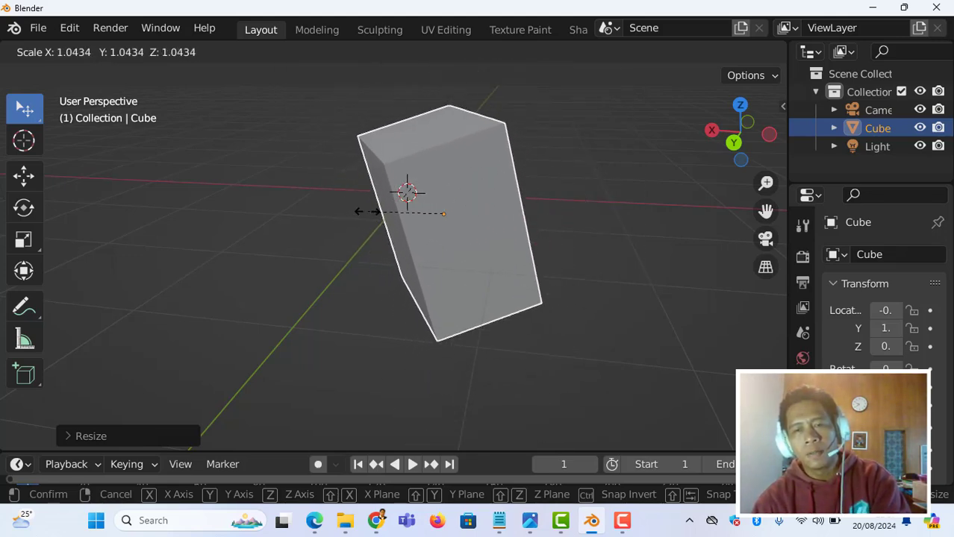
left_click(367, 212)
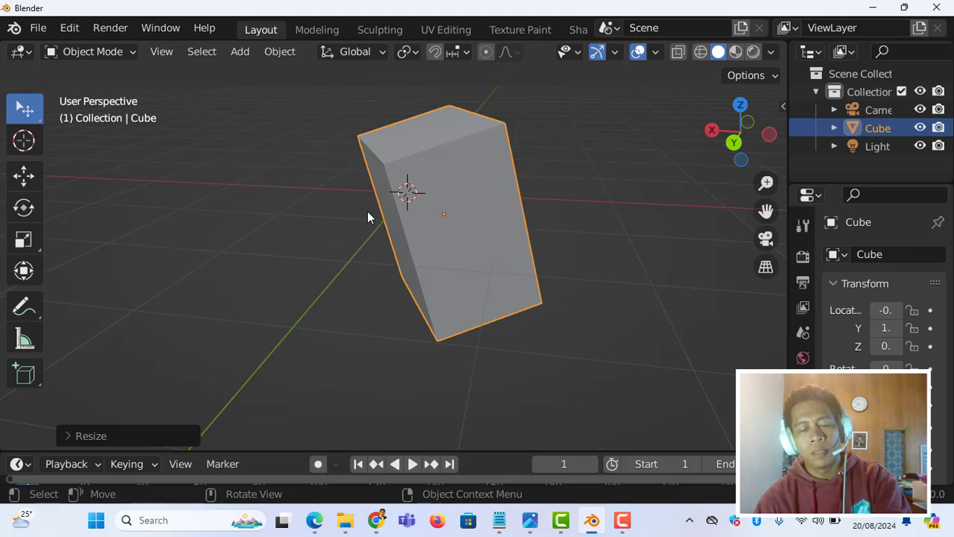
Scale the cube along the global X axis without the gizmo to make it narrower
key("s")
key("x")
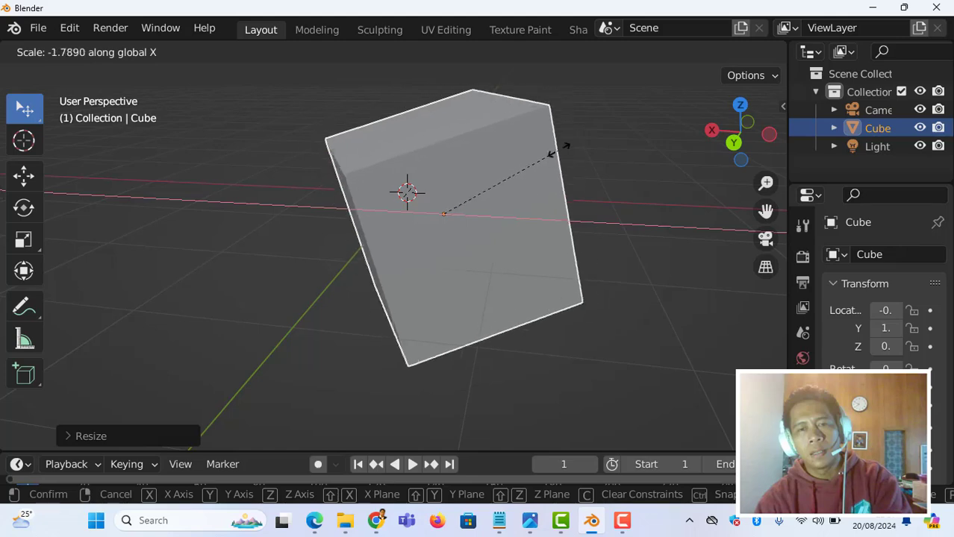
left_click(457, 207)
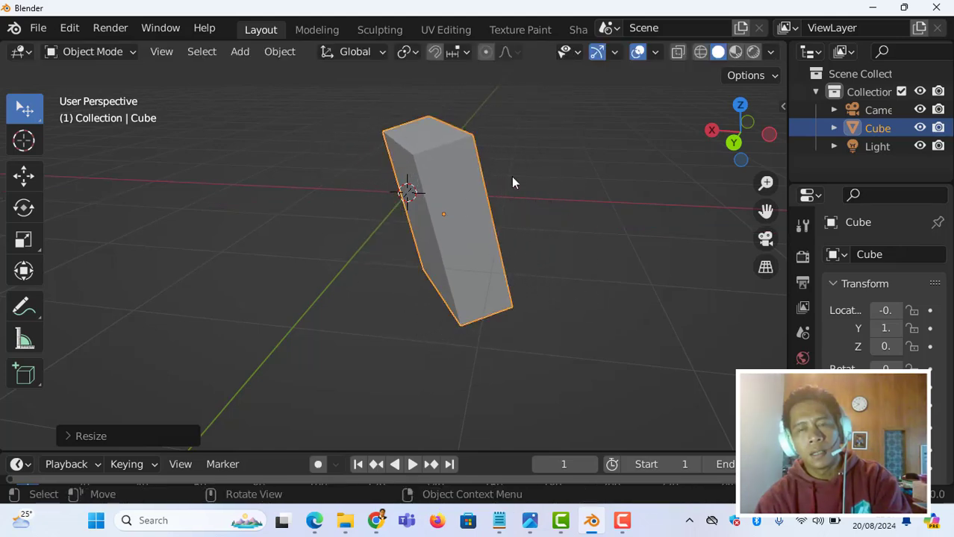
Scale the cube down slightly along the global Z axis without using the gizmo
key("s")
key("z")
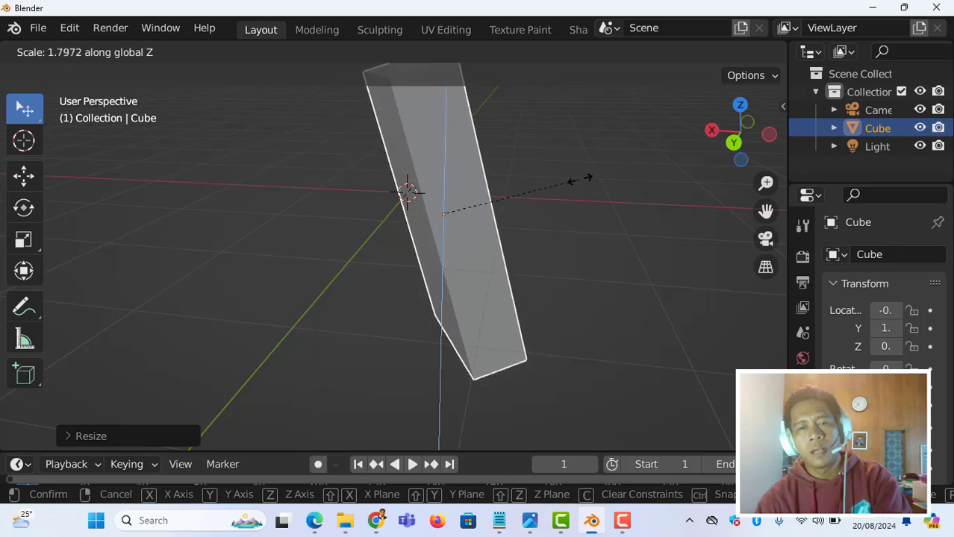
left_click(514, 195)
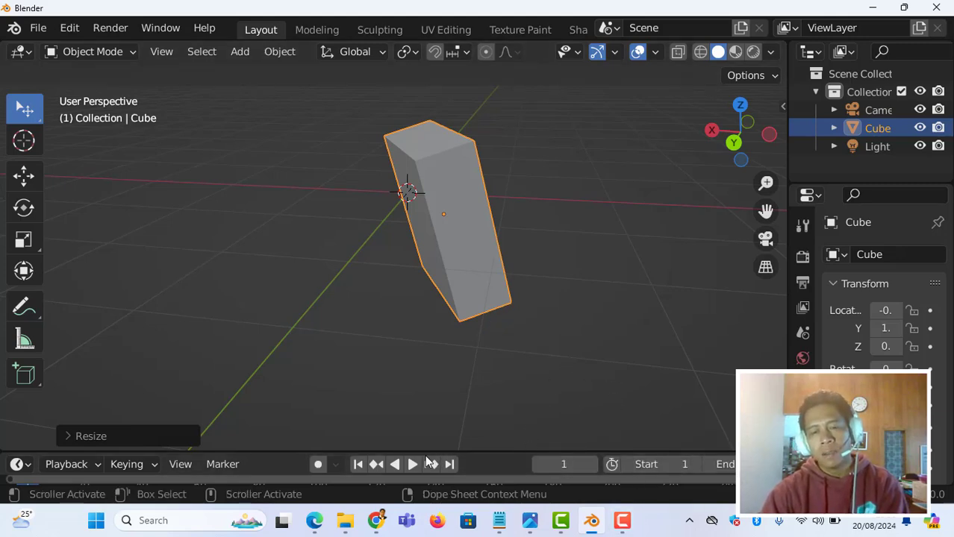
Switch to the Canva presentation in the browser, read the reset transform shortcuts on page 7, and return to Blender
left_click(315, 522)
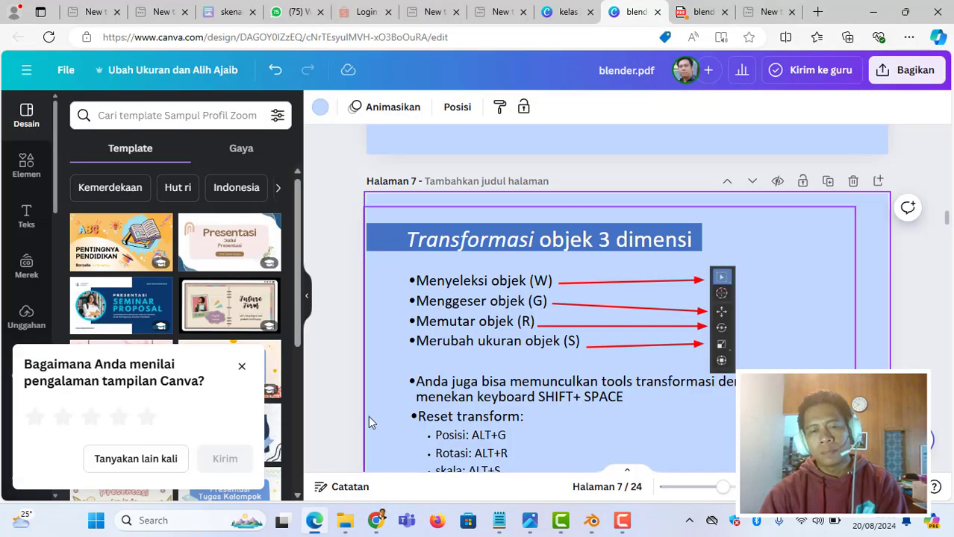
scroll(500, 412, "down", 1)
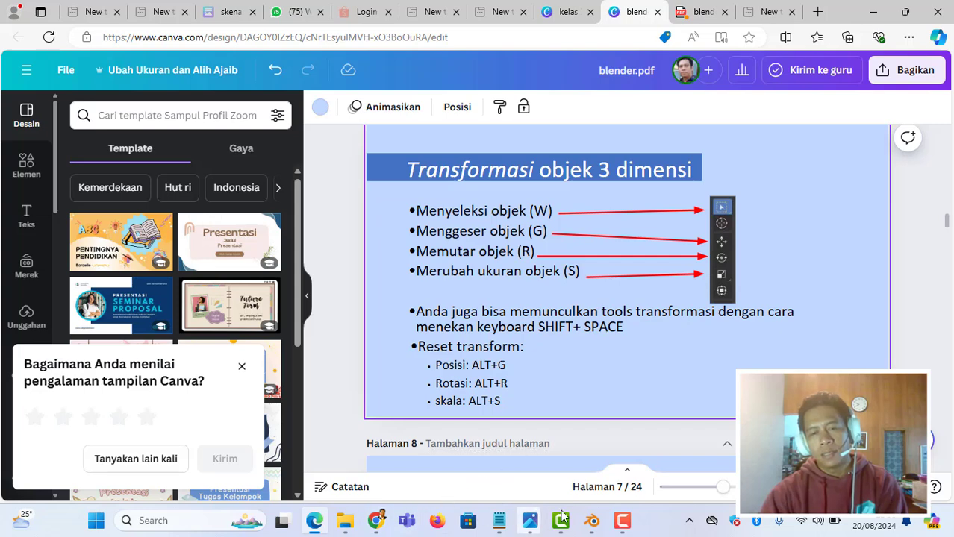
left_click(592, 520)
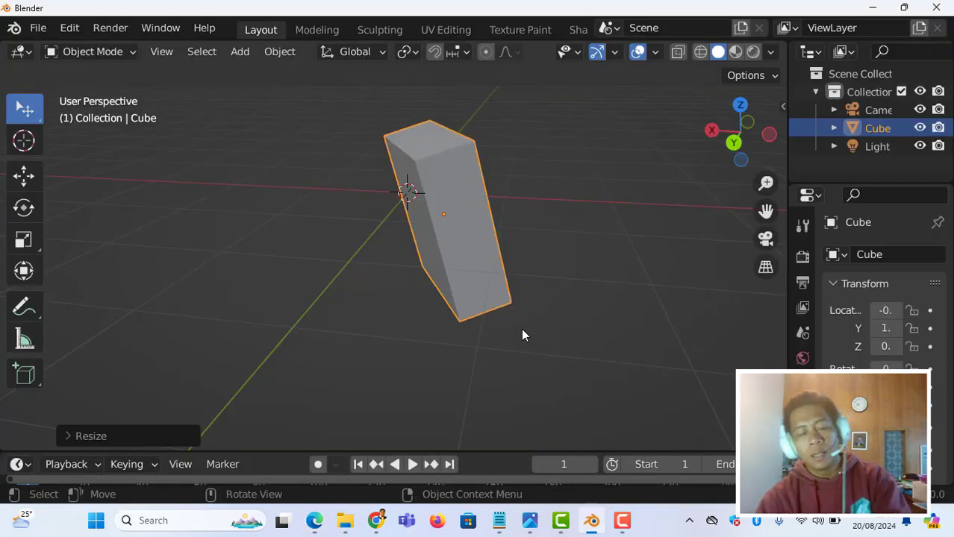
Clear the cube's scale and rotation to restore their defaults
key("alt")
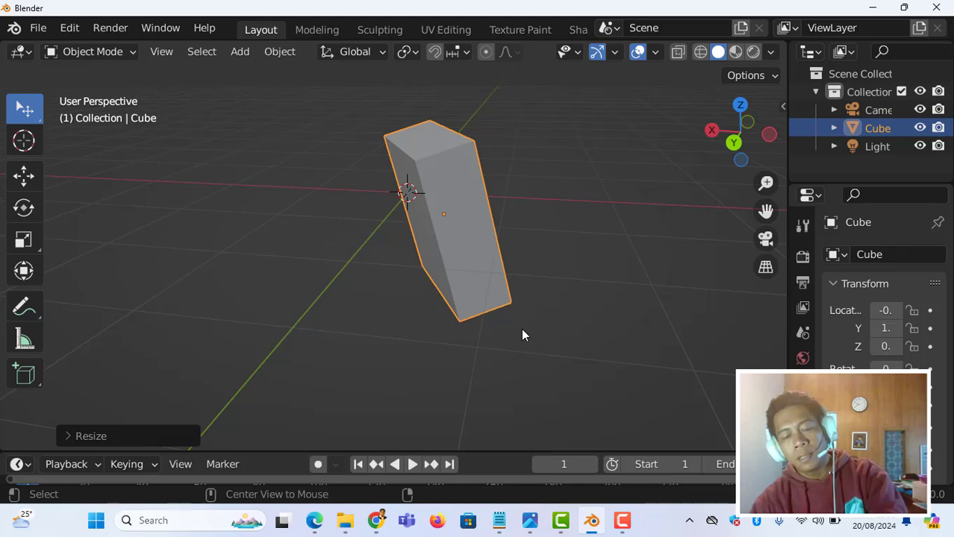
key("alt+s")
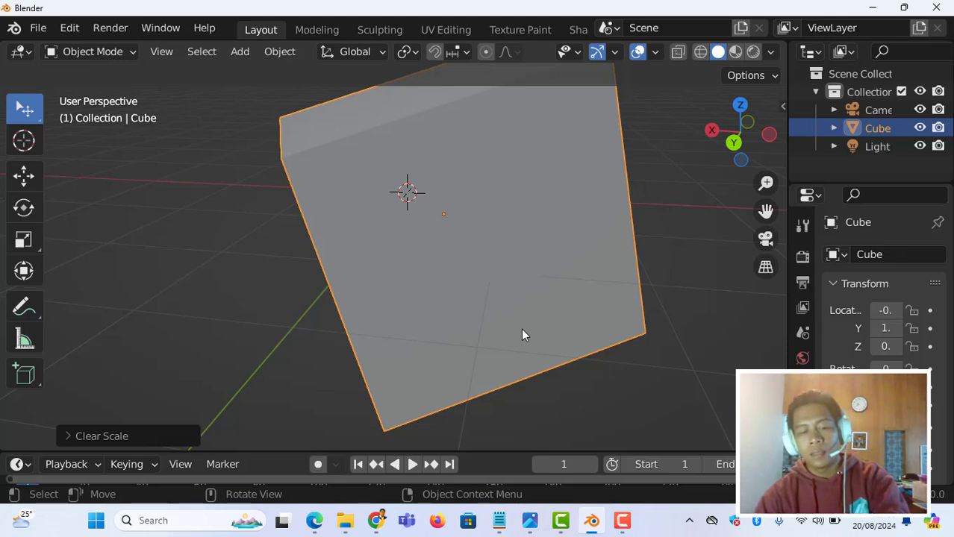
key("alt+r")
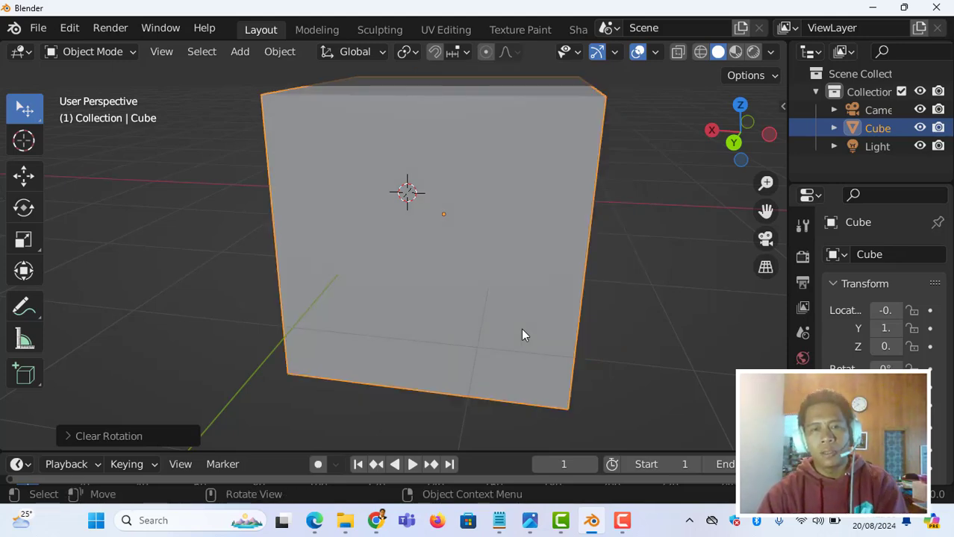
Clear the cube's location to return it to the world origin
scroll(522, 329, "down", 6)
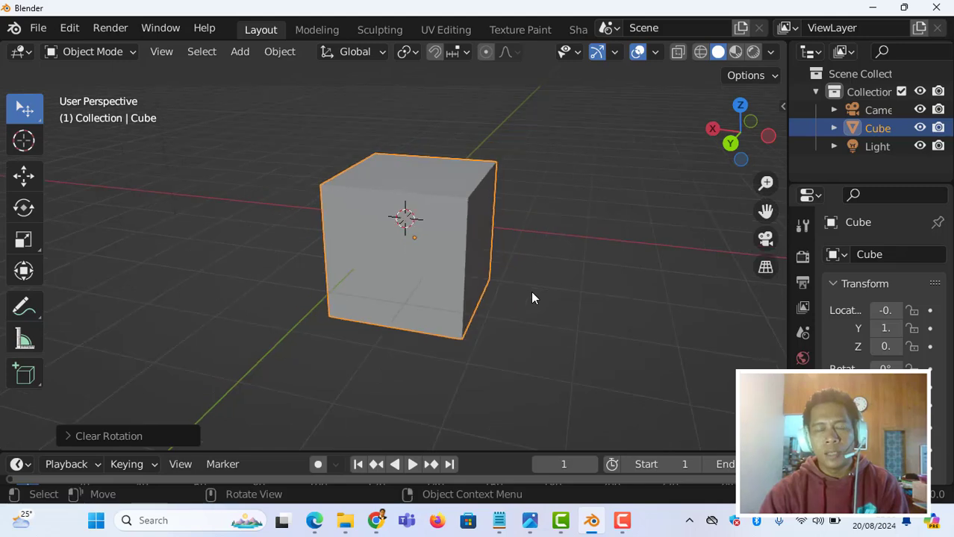
scroll(532, 298, "down", 1)
middle_click_drag(411, 295, 422, 280)
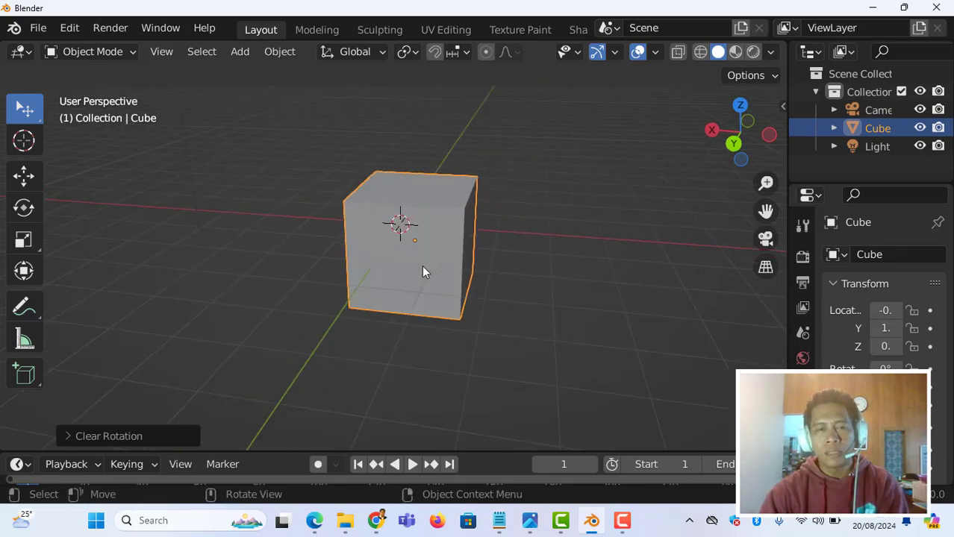
scroll(421, 272, "up", 2)
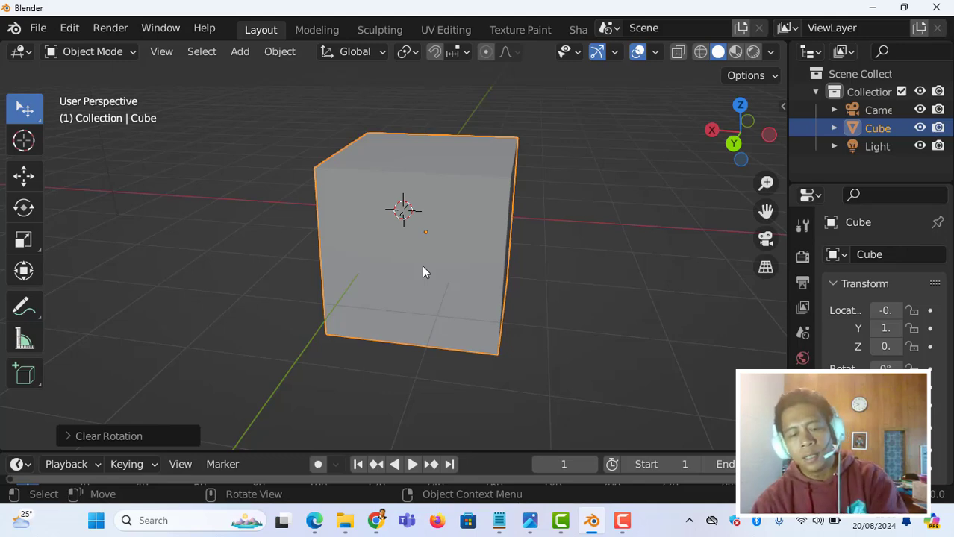
key("alt")
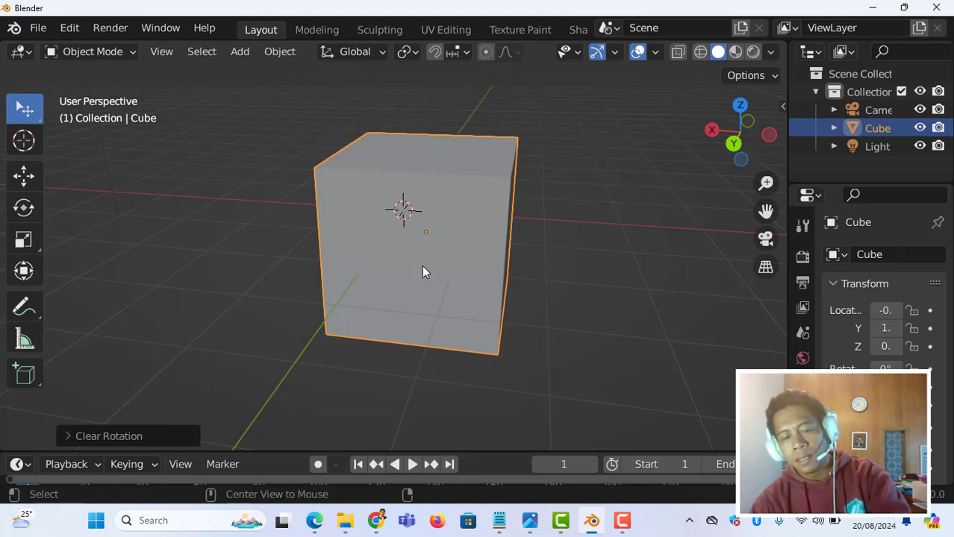
key("alt+g")
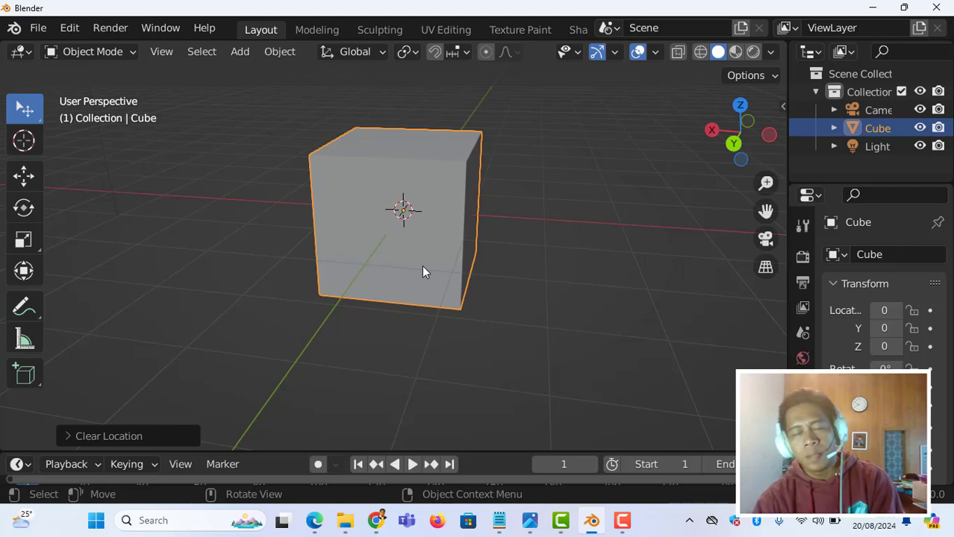